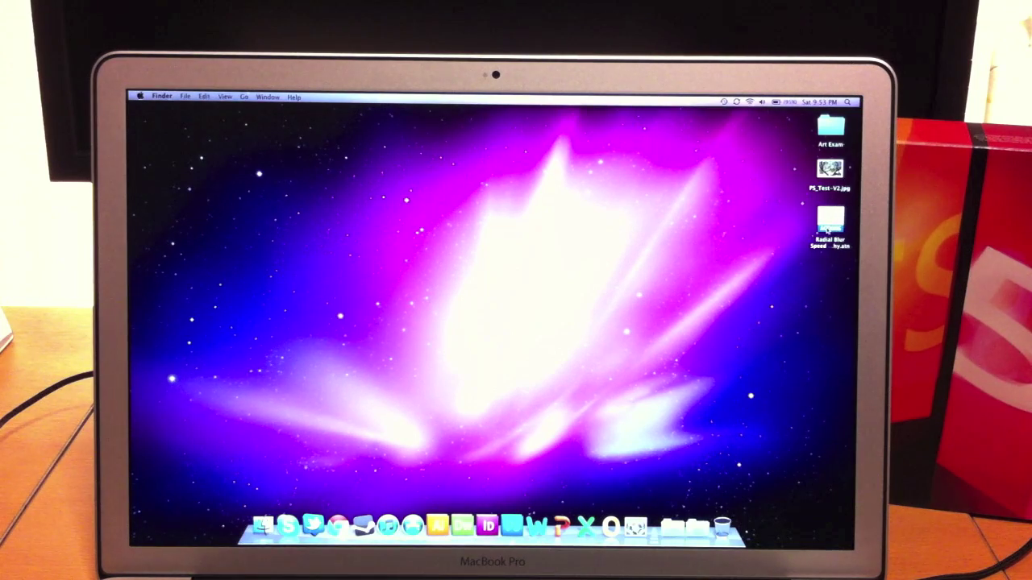
Load the Radial Blur Speed action set into Photoshop and show the Actions panel list.
left_click(826, 230)
double_click(826, 230)
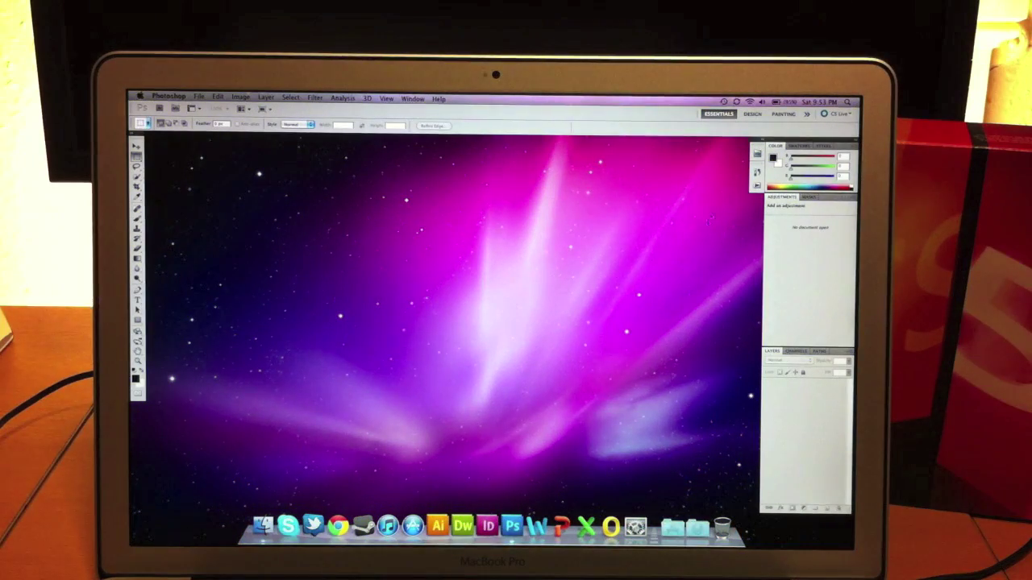
left_click(756, 186)
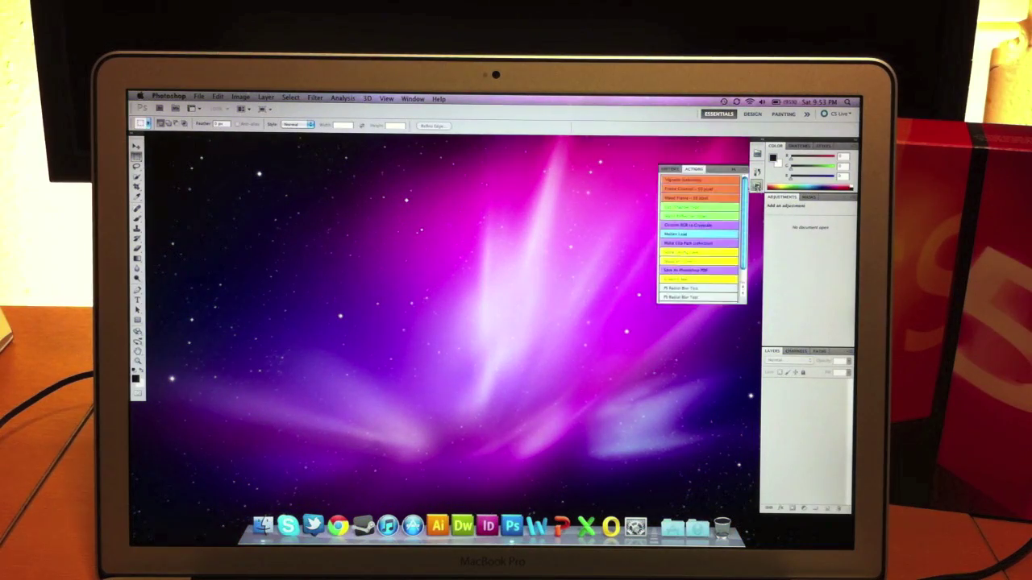
Open the PS_Test-V2.jpg tree photo from the Desktop.
left_click(198, 99)
left_click(208, 116)
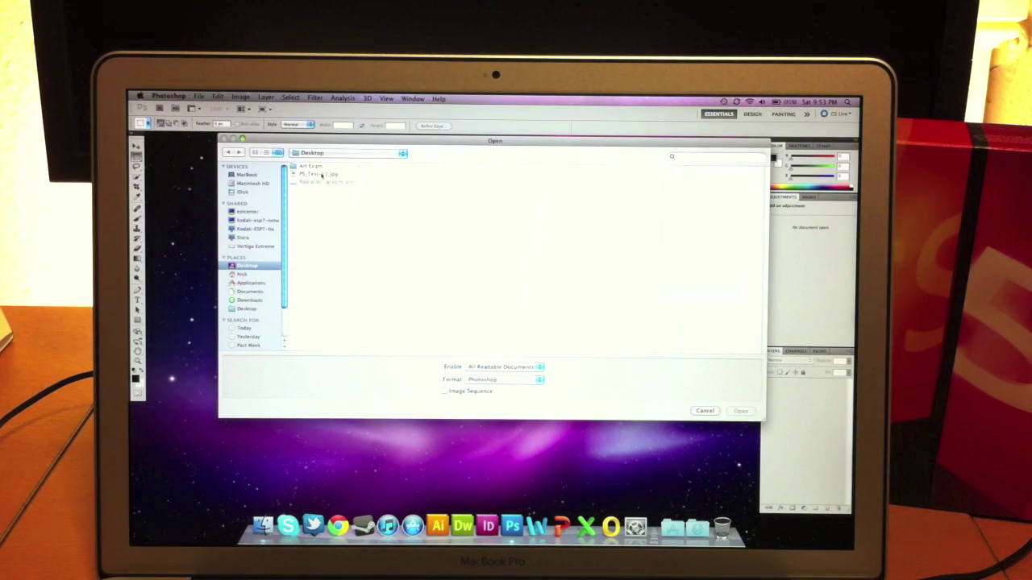
left_click(323, 174)
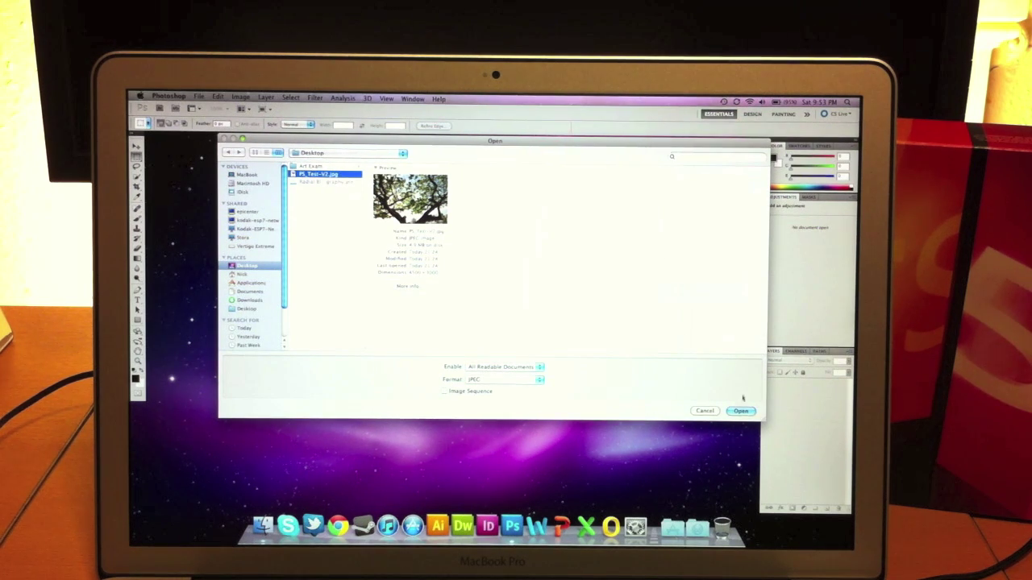
left_click(746, 412)
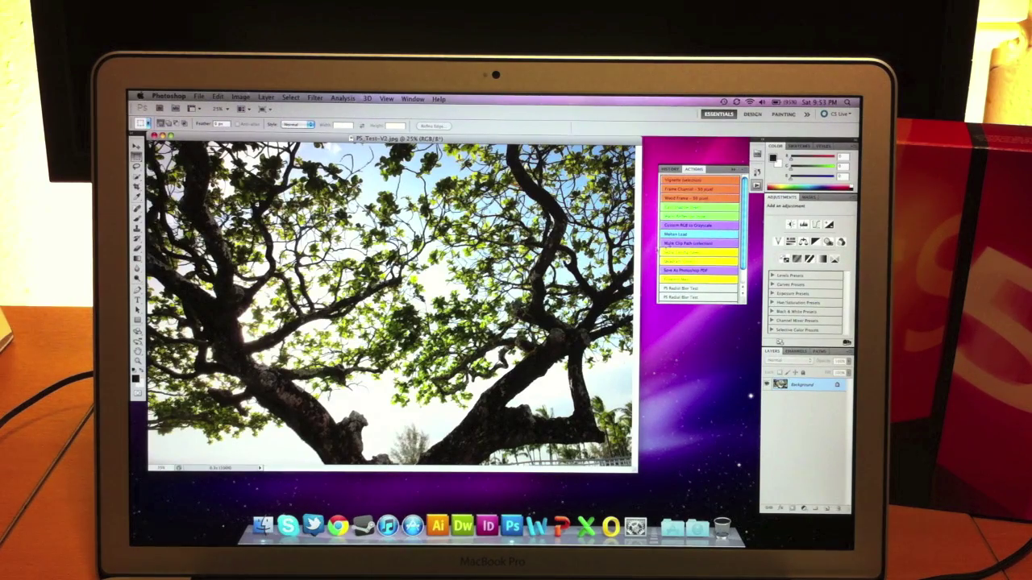
scroll(698, 238, "down", 2)
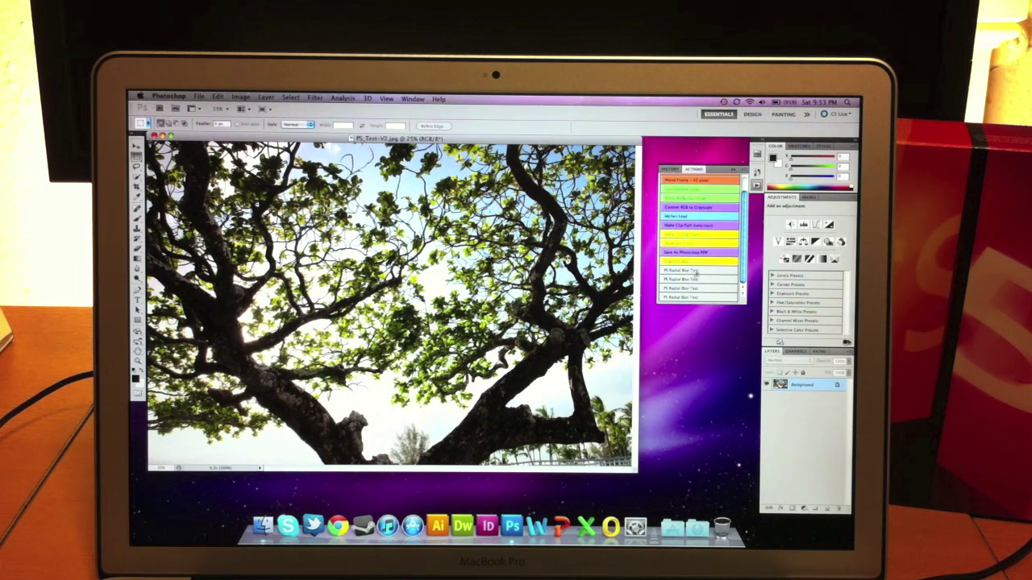
Run the PS Radial Blur Test action on the tree photo, timed at 23.9s.
left_click(715, 271)
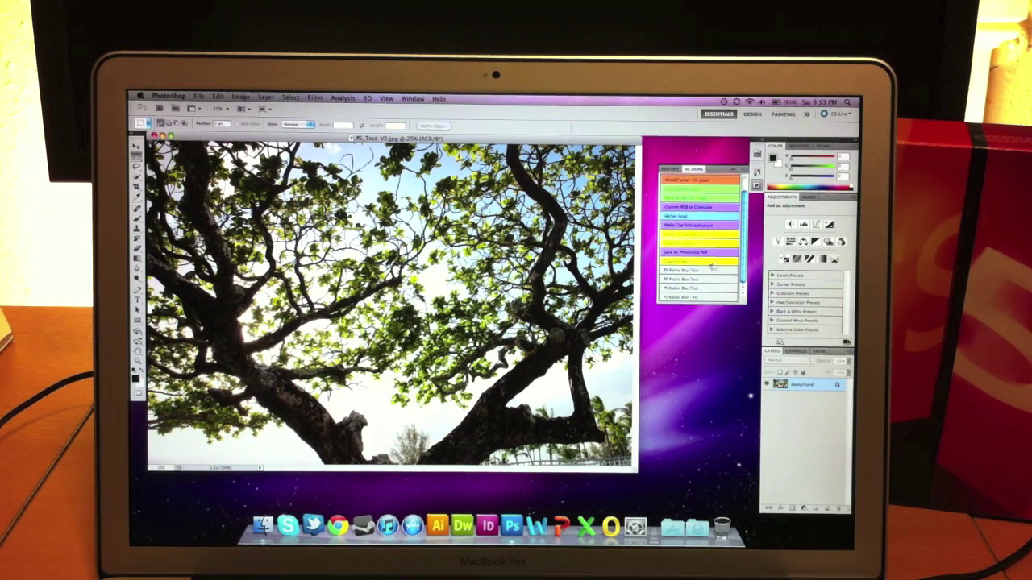